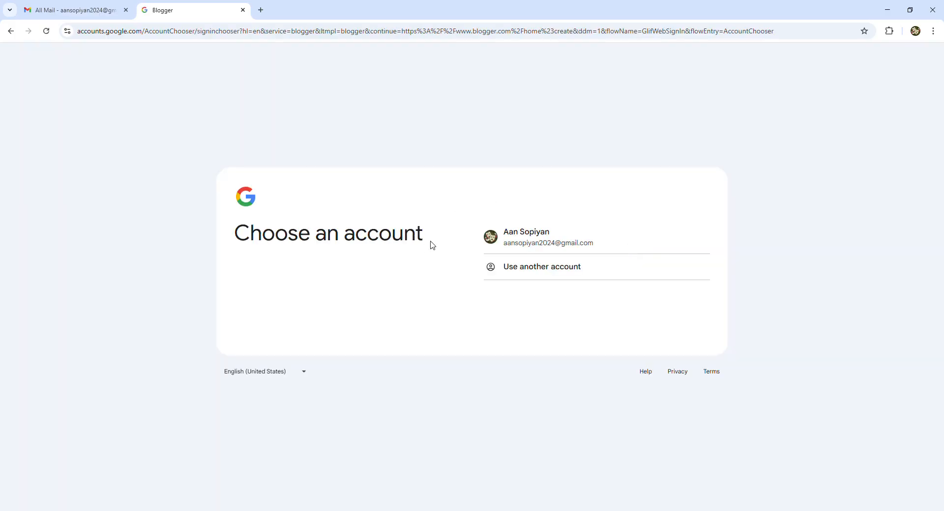
Step: Sign in with the listed Google account and title the new blog "Blognya" followed by the owner's nickname
left_click(544, 245)
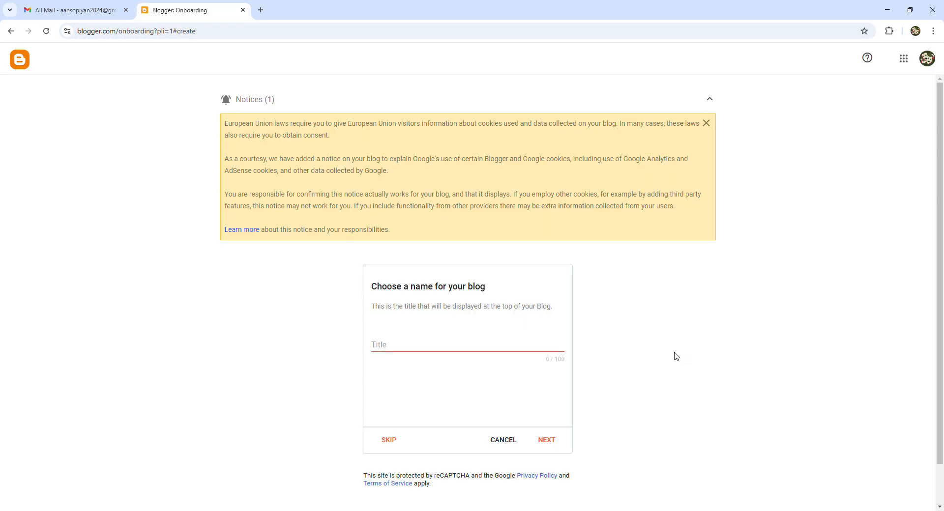
left_click(707, 123)
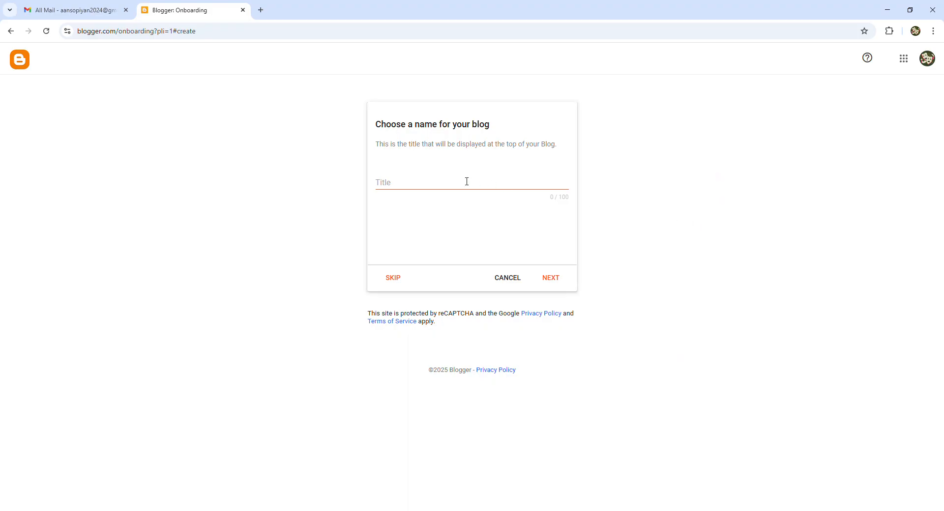
left_click(421, 188)
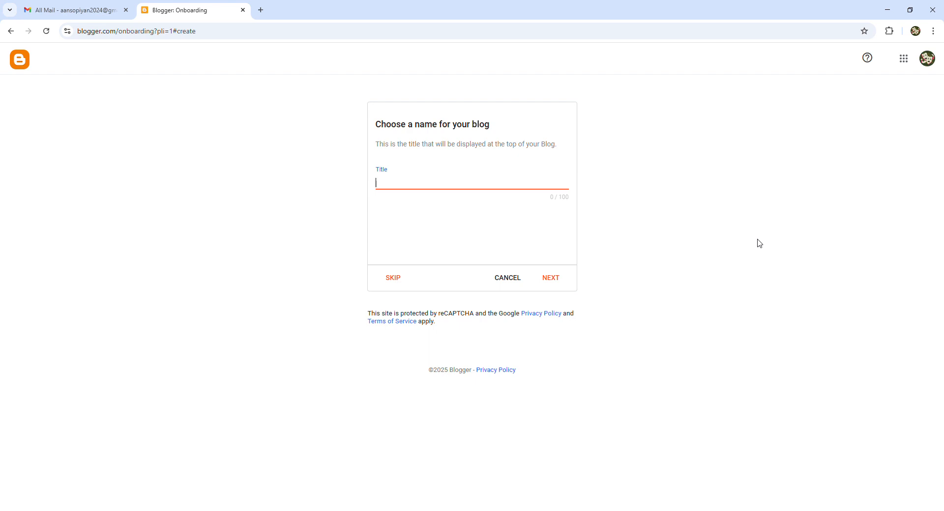
type("Blognya Kang Aan")
left_click(554, 280)
left_click(555, 280)
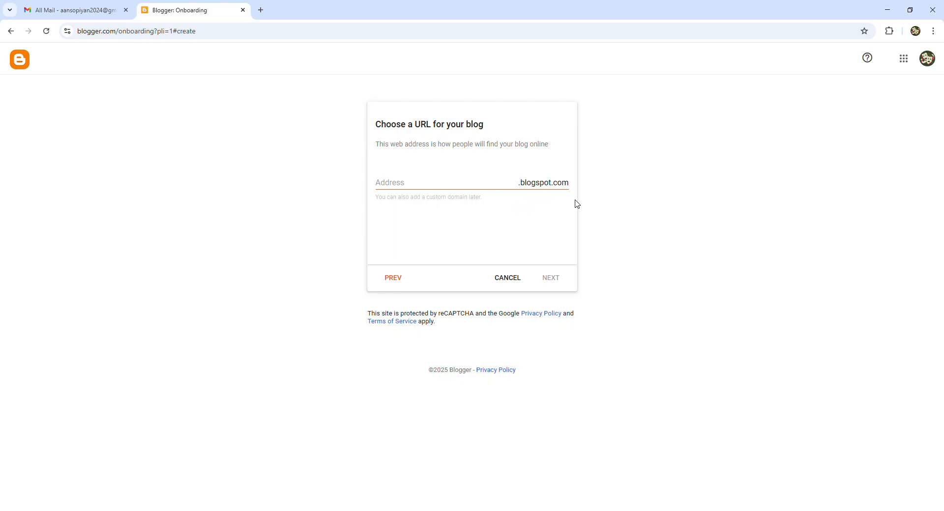
Step: Set an available blogspot.com address made of "blog" plus the owner's nickname, and accept it
left_click(431, 189)
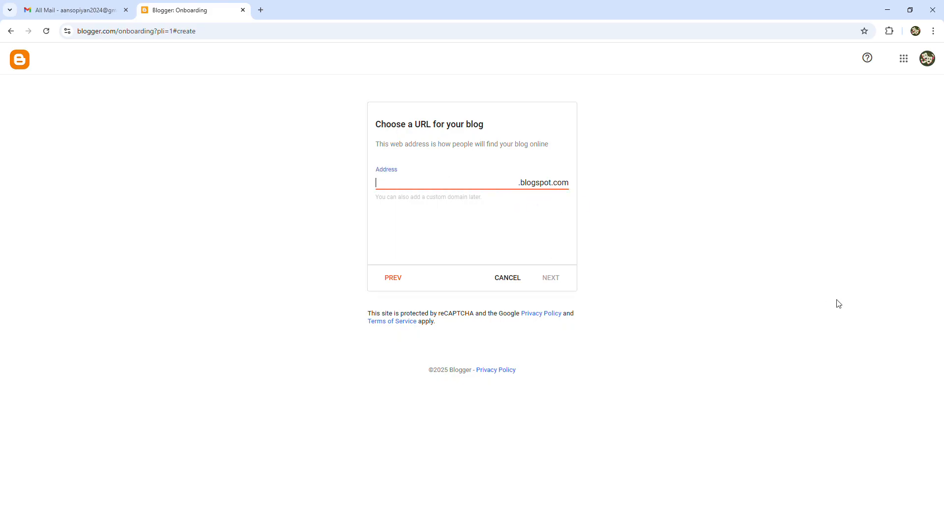
type("blognyakangaan")
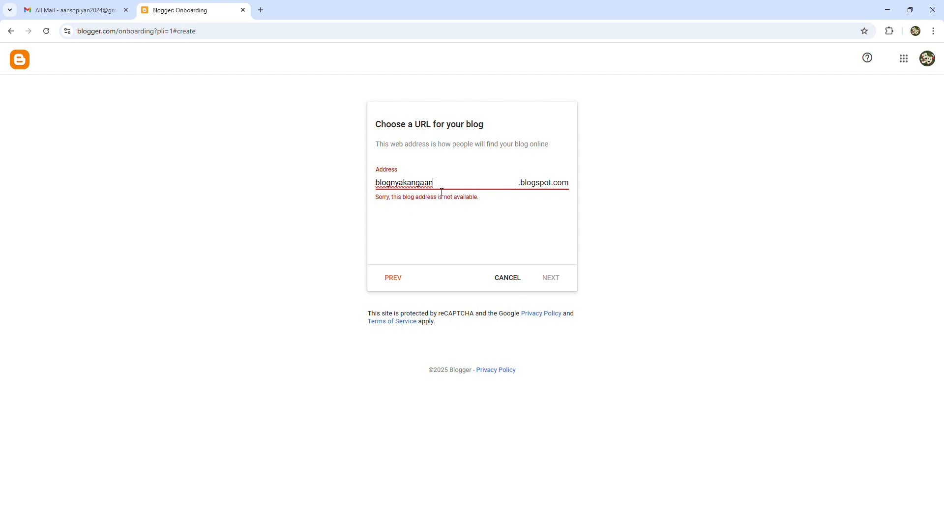
left_click_drag(444, 186, 369, 187)
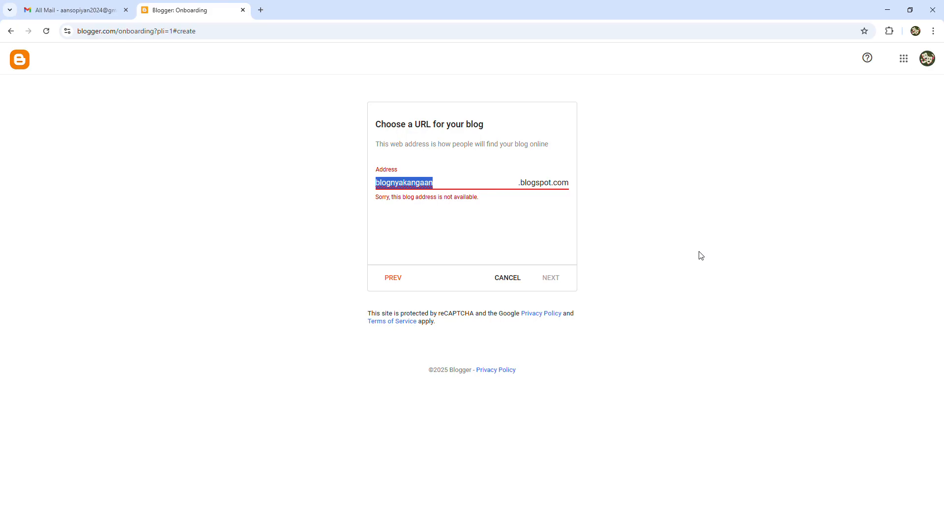
type("blog")
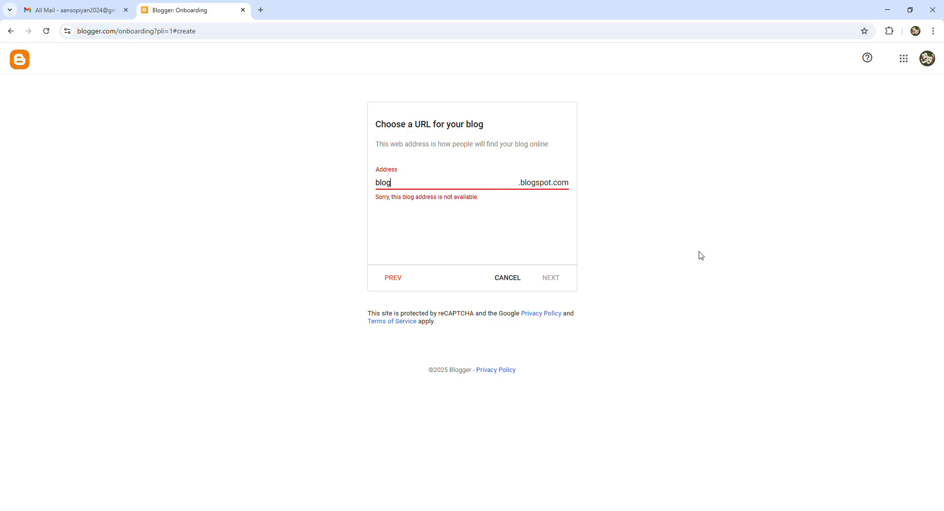
type("ka")
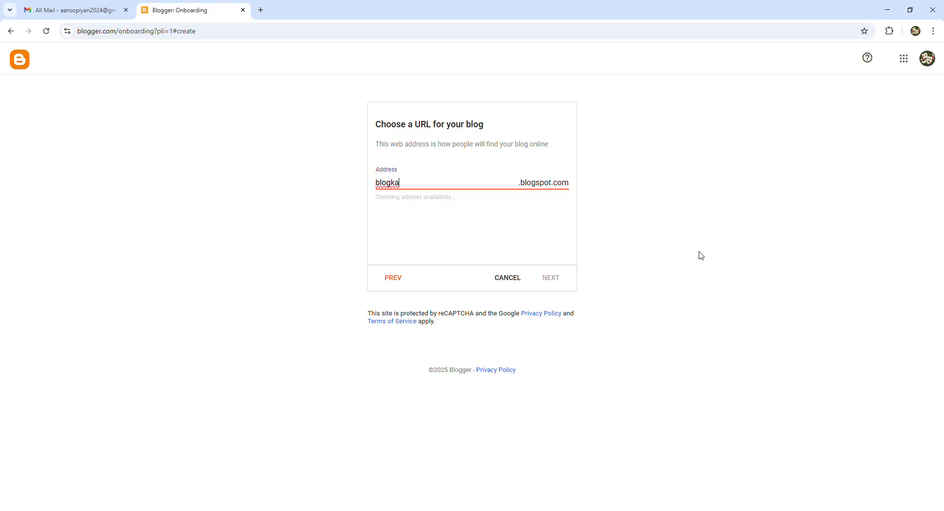
type("kaan")
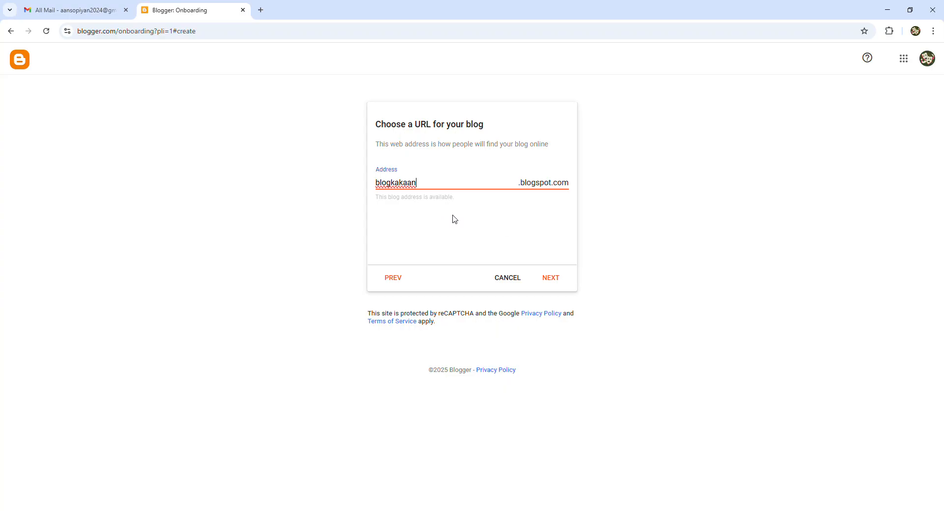
left_click(552, 278)
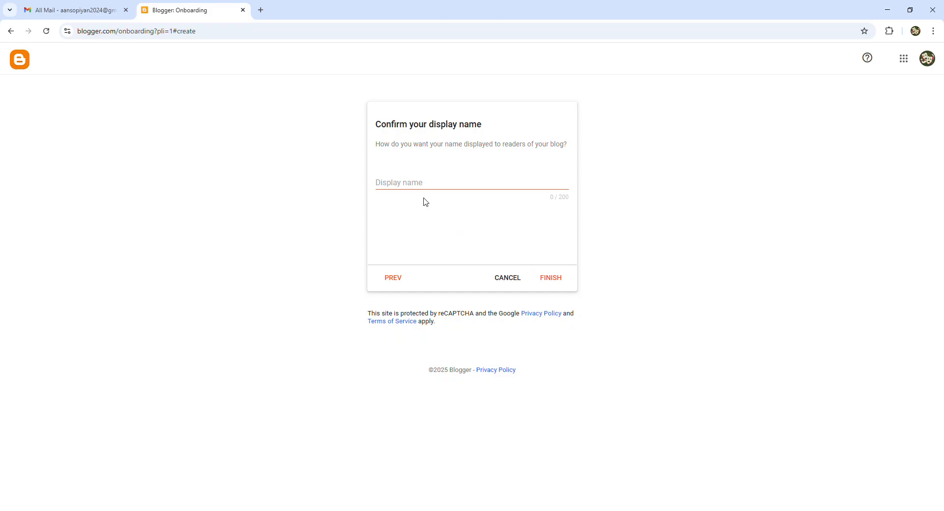
Step: Enter the owner's nickname as the display name and finish creating the blog
left_click(426, 184)
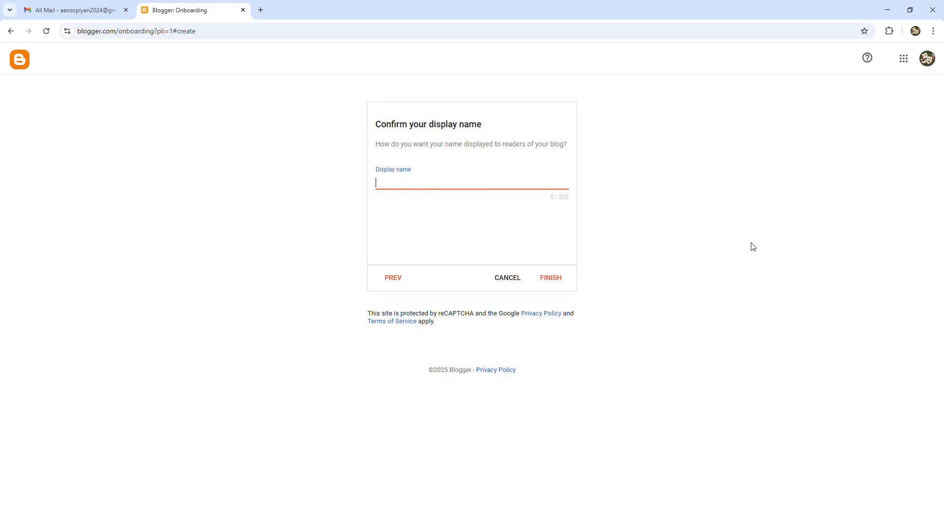
type("Kak Aan")
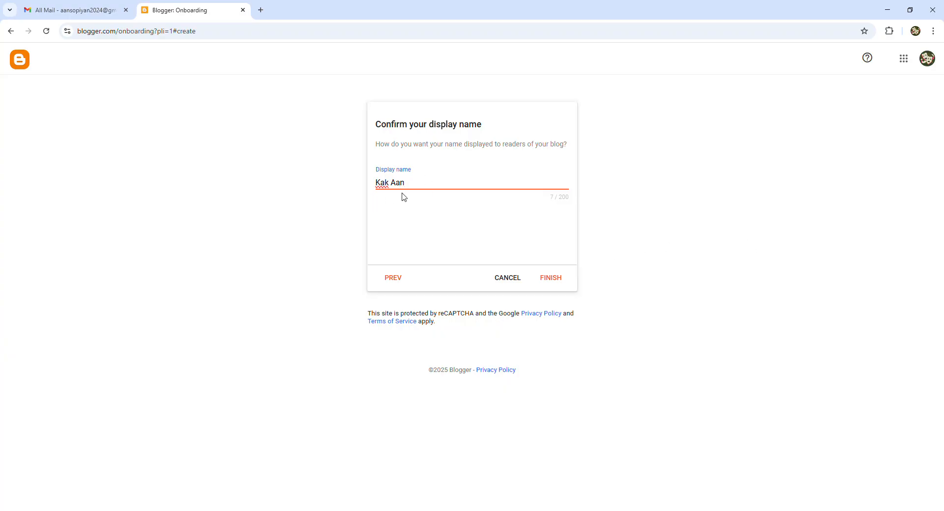
left_click(559, 281)
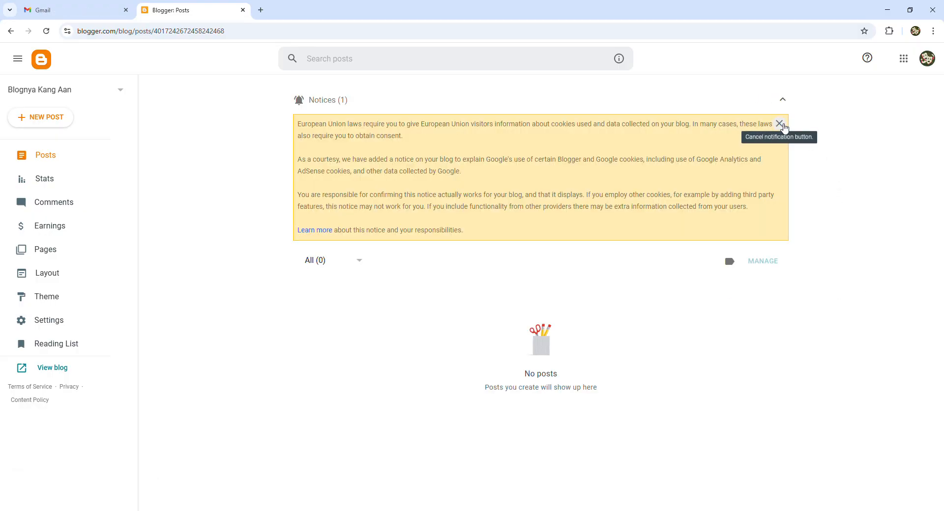
Step: Dismiss the cookie notice and view the new blog's public page before returning to the posts list
left_click(781, 125)
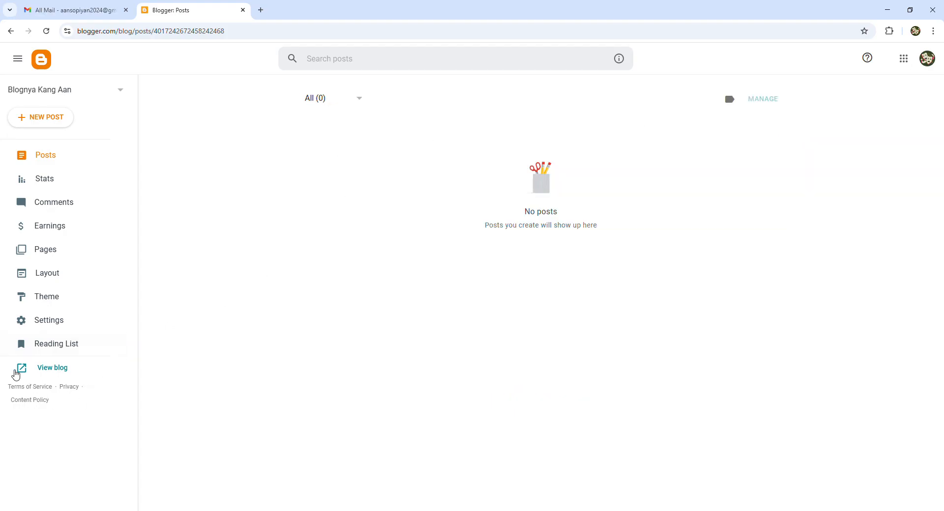
left_click(50, 371)
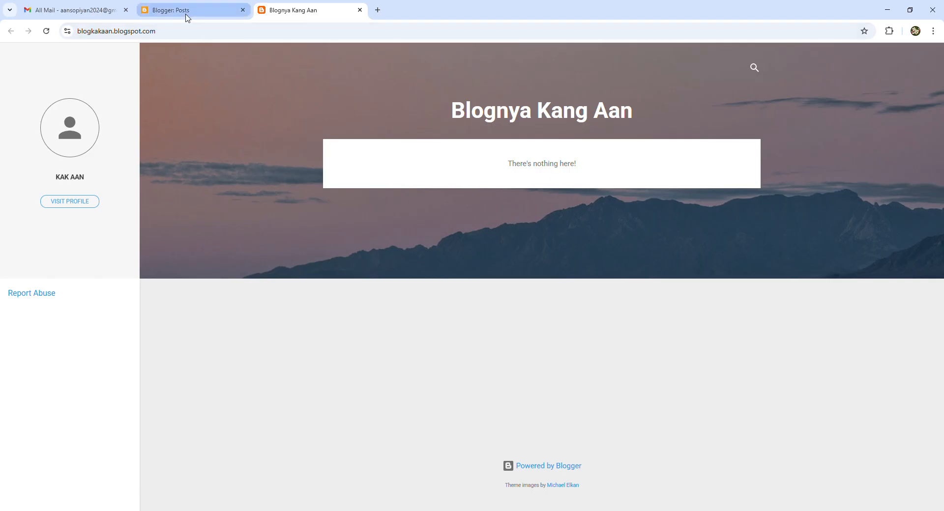
left_click(187, 17)
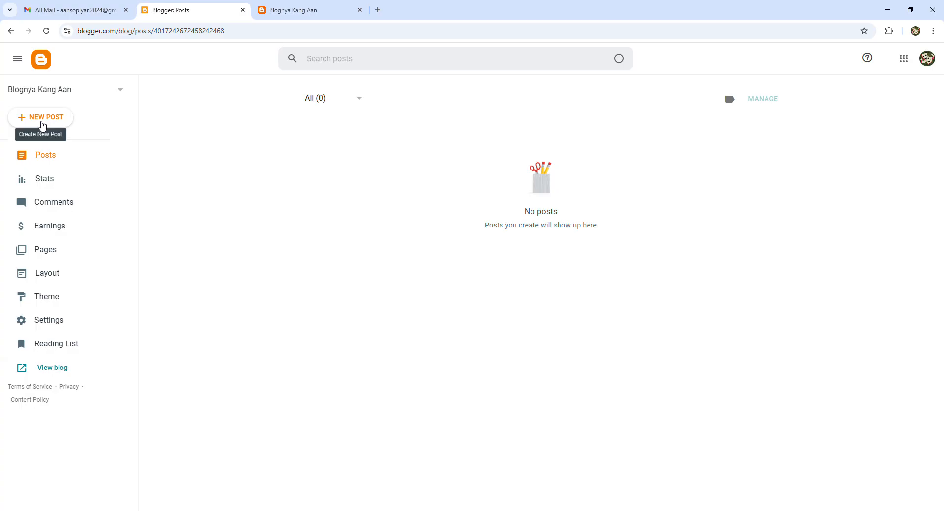
Step: Create a new post titled "Selamat Datang Di Blog" followed by the owner's nickname
left_click(42, 125)
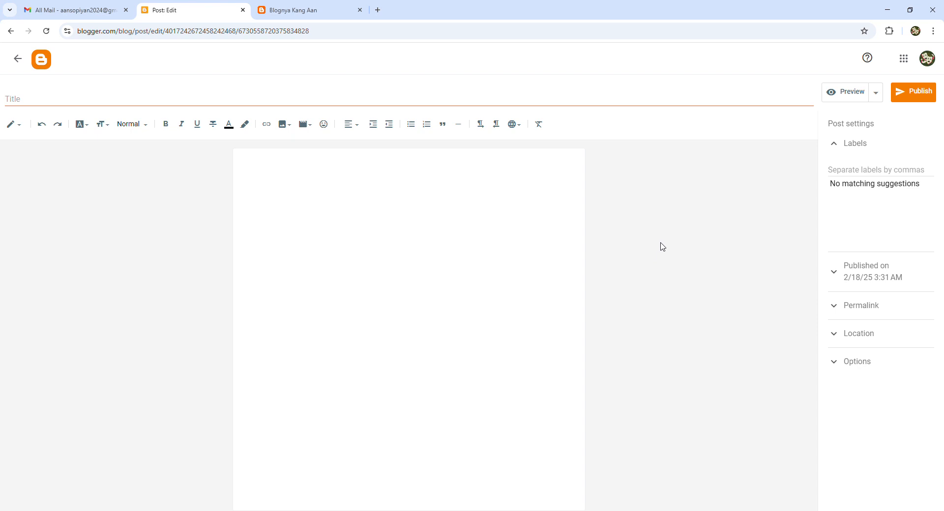
left_click(97, 102)
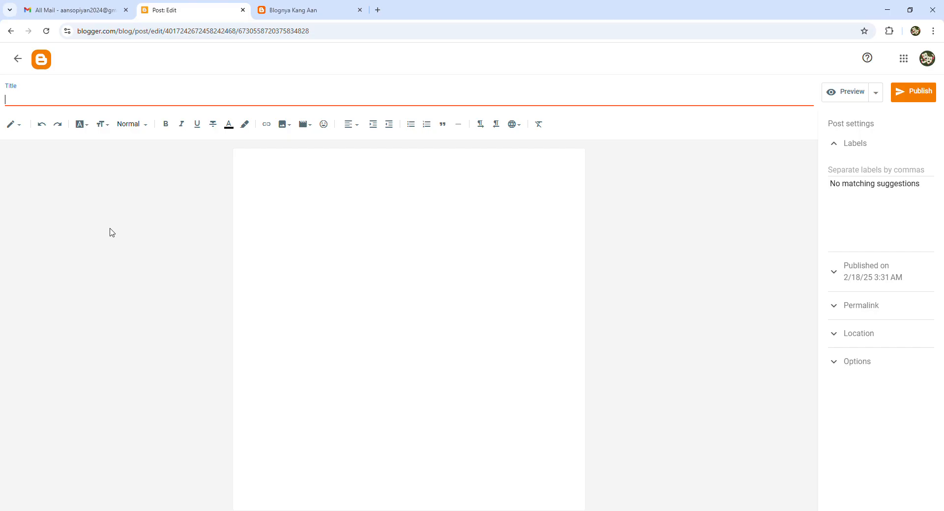
type("Selamat Datang")
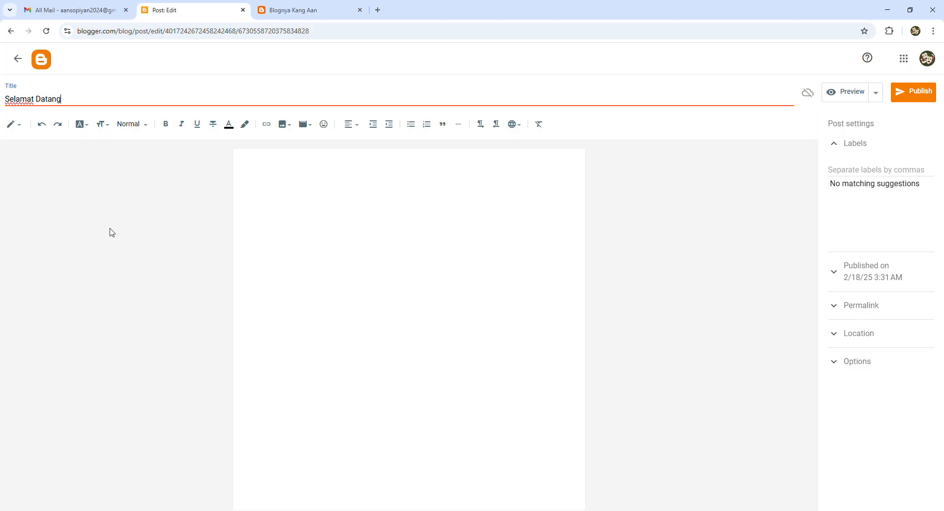
type(" Di Blog Kak Aan")
Step: Start the post body with the greeting "Halo, selamat datang di blog" plus the owner's nickname and an exclamation mark
left_click(258, 194)
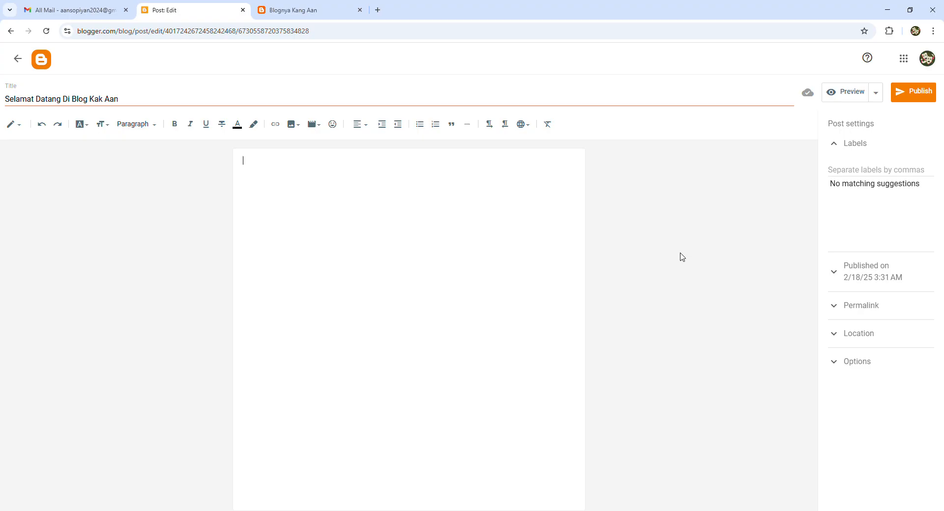
type("Halo, selamat datang di blo")
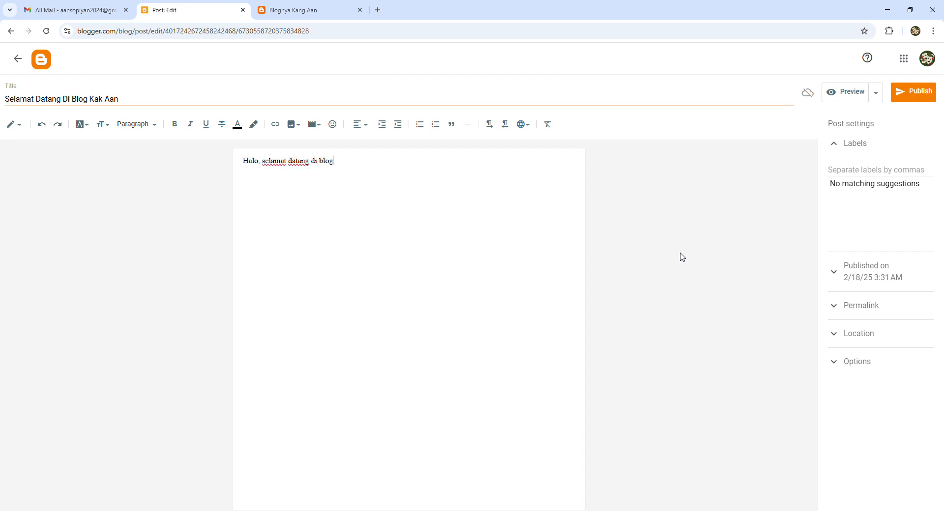
type("g Kak Aan!")
key("Return")
Step: Add the paragraph "Terima kasih, untuk kamu yang telah meluangkan waktu untuk mengunjungi blog saya ini. Semoga kamu menemukan apa yang kamu cari di sini."
type("Terima ")
type("kasih")
type(". ")
type("u")
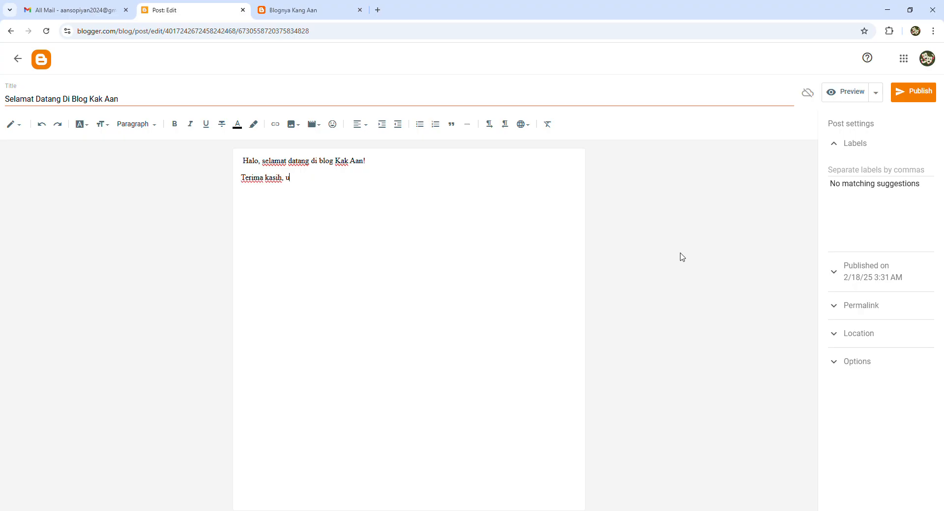
type("ntuk kamu yang telah meluangkan waktu untuk ")
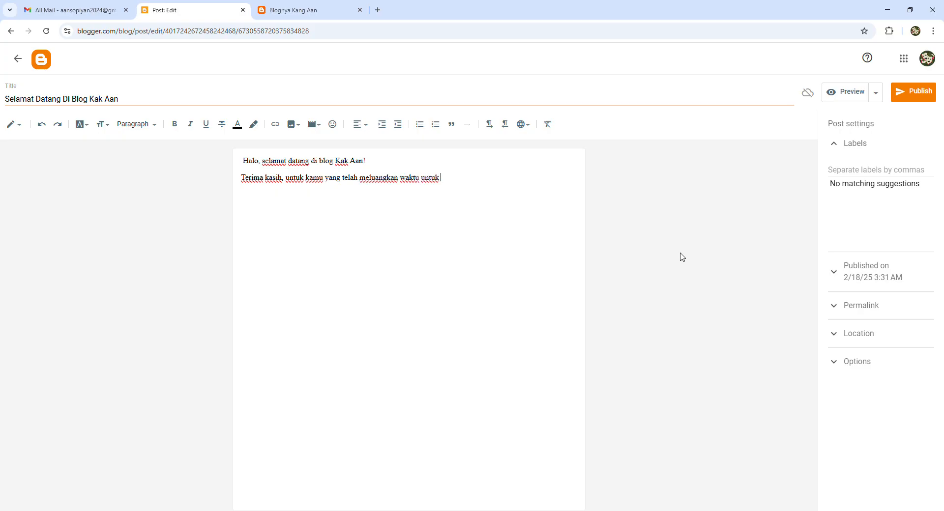
type("mengunjungi blog saya ini")
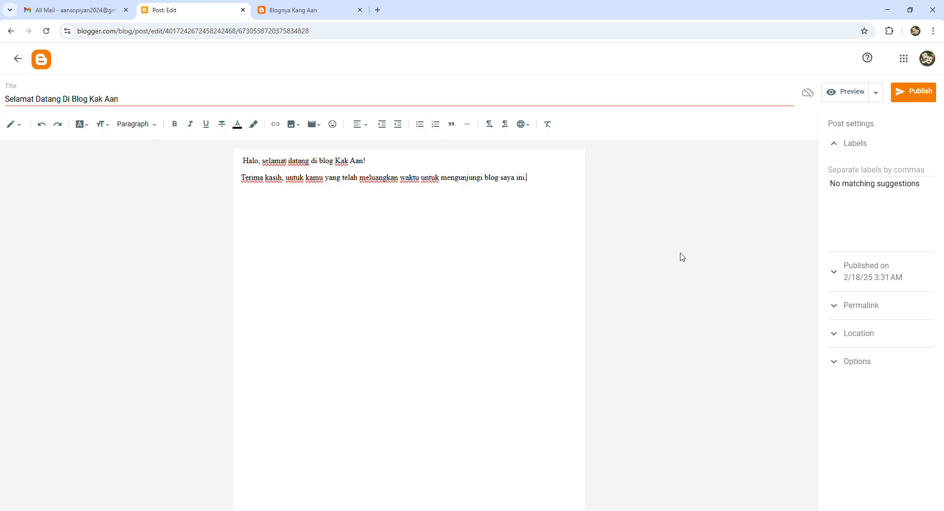
type(". Semoga kamu menemukan apa")
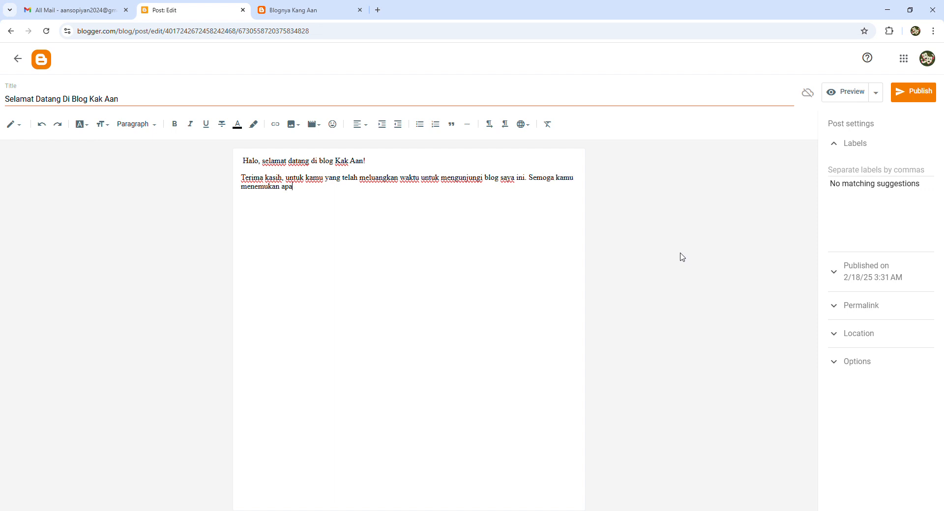
type(" yang kamu cari di sini.")
key("Return")
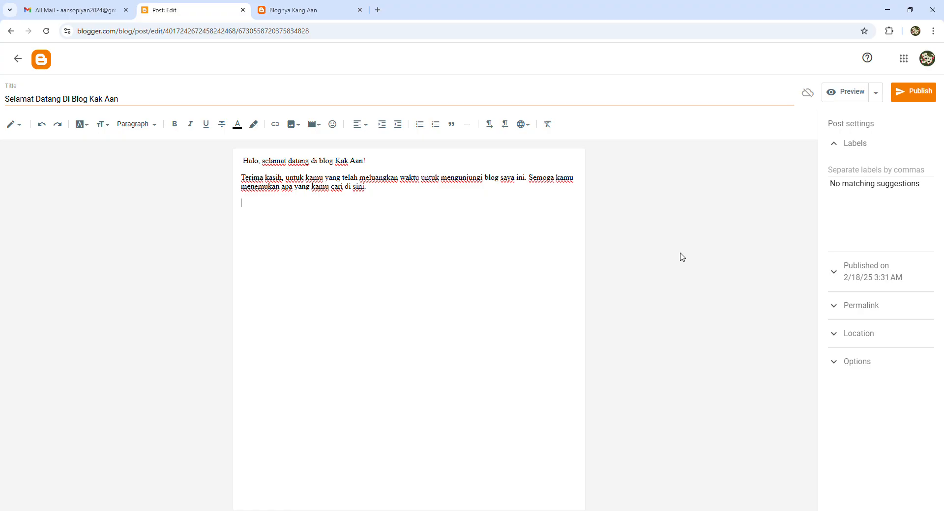
Step: Add the closing paragraph "Kalau tidak menemukannya, mungkin kamu bisa tanya saya. Terima kasih!" and remove the leading space before the greeting
type("Kalau tidak")
type("menemukannya, mungkin kamub")
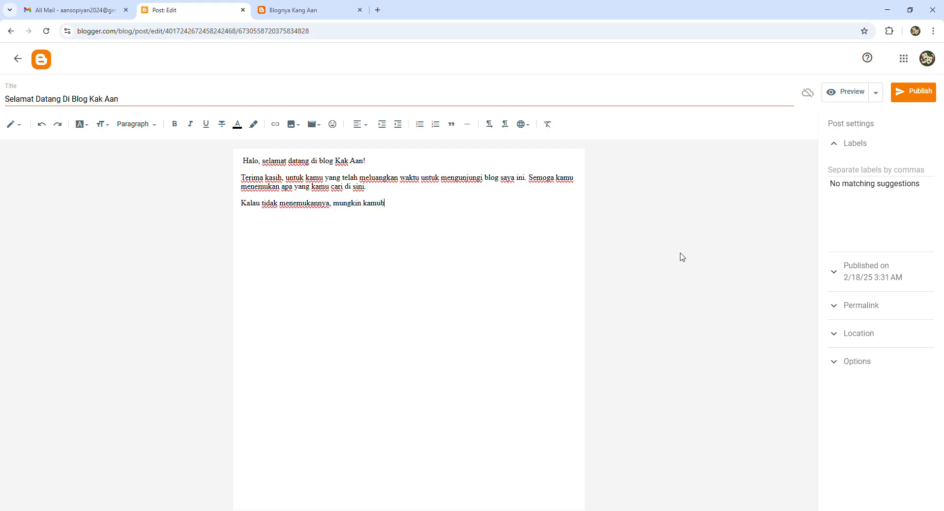
key("BackSpace")
type("bisa tanya saya")
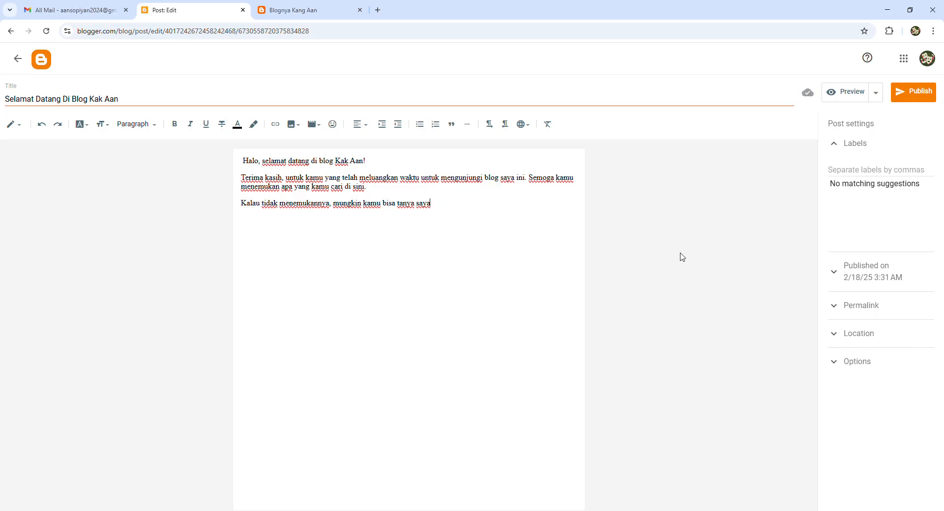
type(".")
type("Terima kasih")
key("BackSpace")
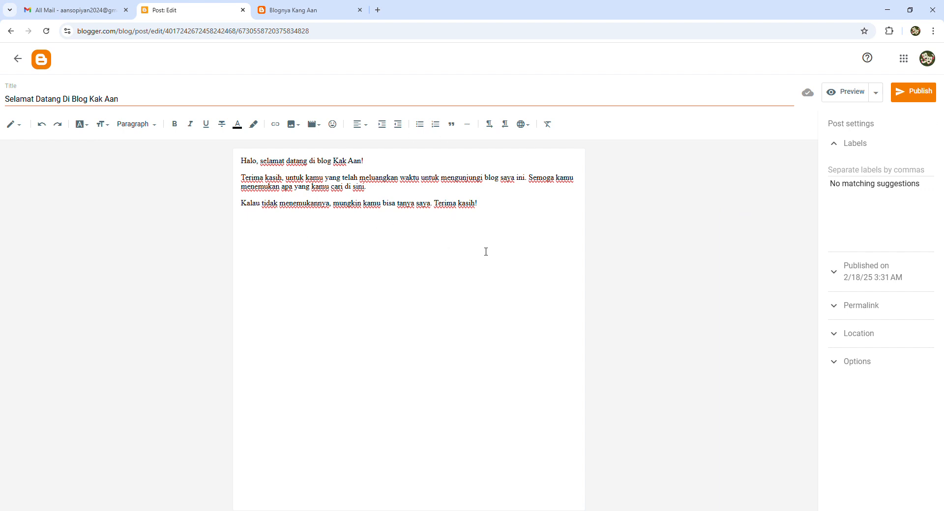
Step: Preview how the welcome post looks on the blog, and close the preview
left_click(857, 99)
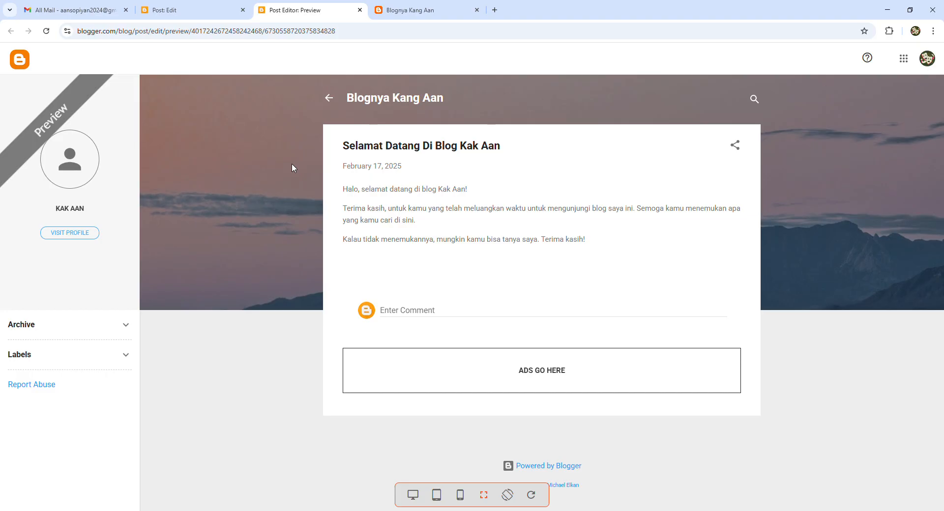
left_click(360, 10)
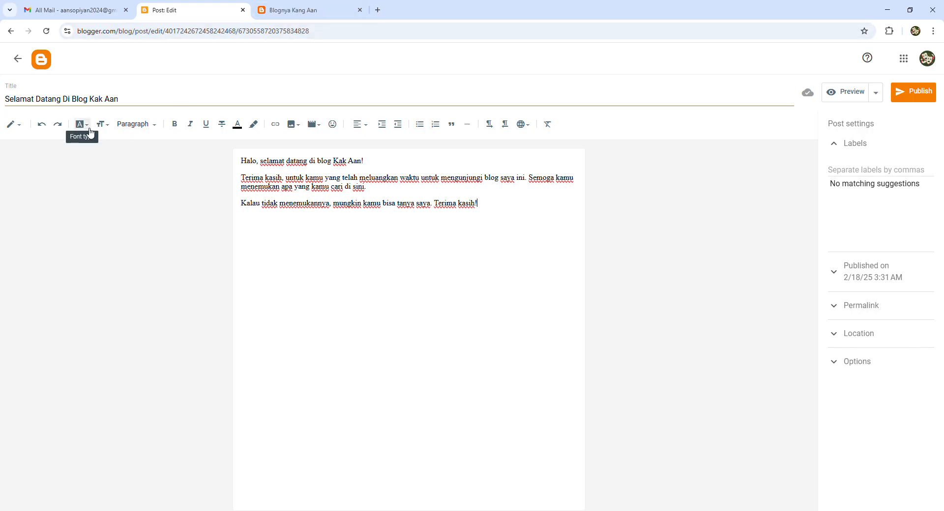
left_click(110, 132)
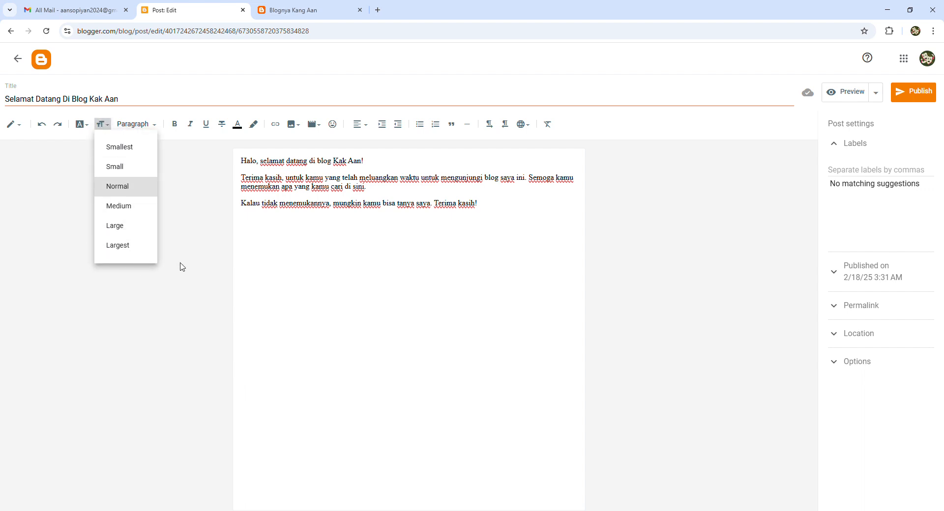
left_click(181, 191)
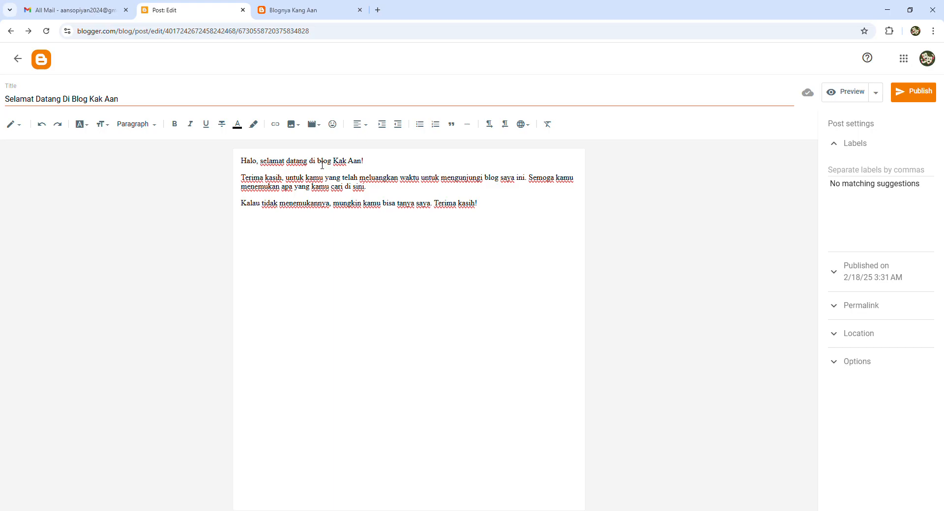
Step: Set the end of the greeting line, from "blog" to the exclamation mark, to Large text and preview the post
left_click_drag(325, 166, 372, 167)
left_click(101, 125)
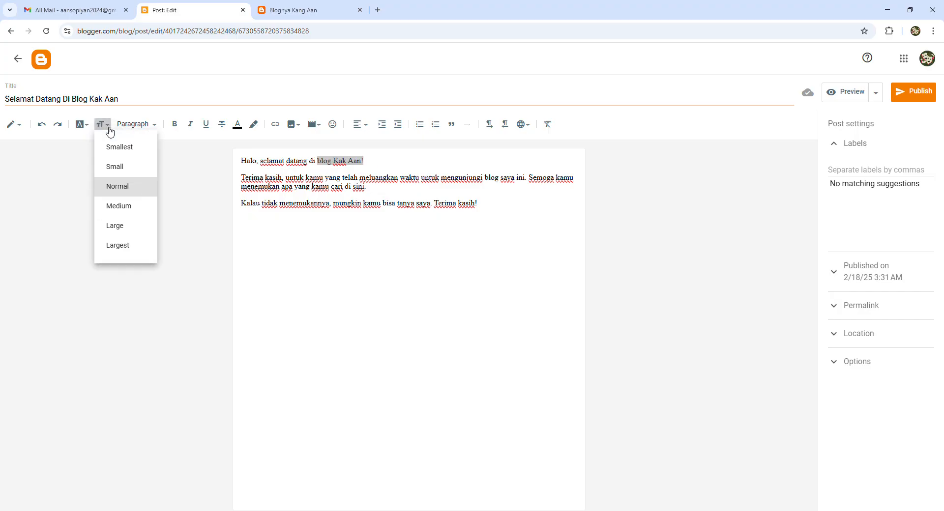
left_click(128, 233)
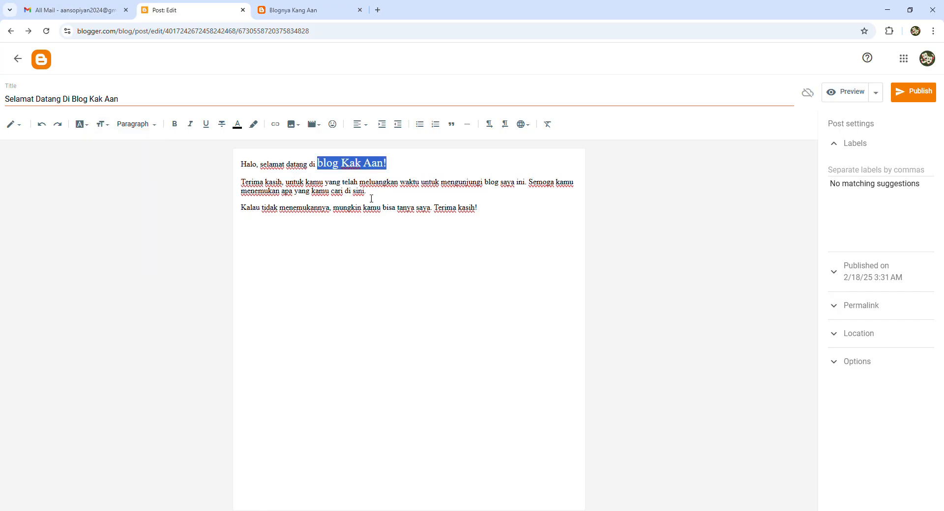
left_click(387, 203)
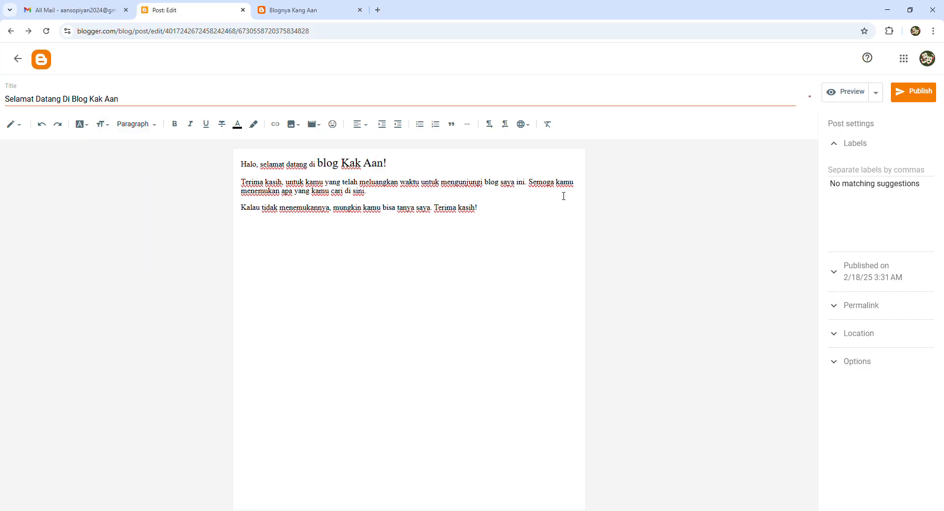
left_click(853, 97)
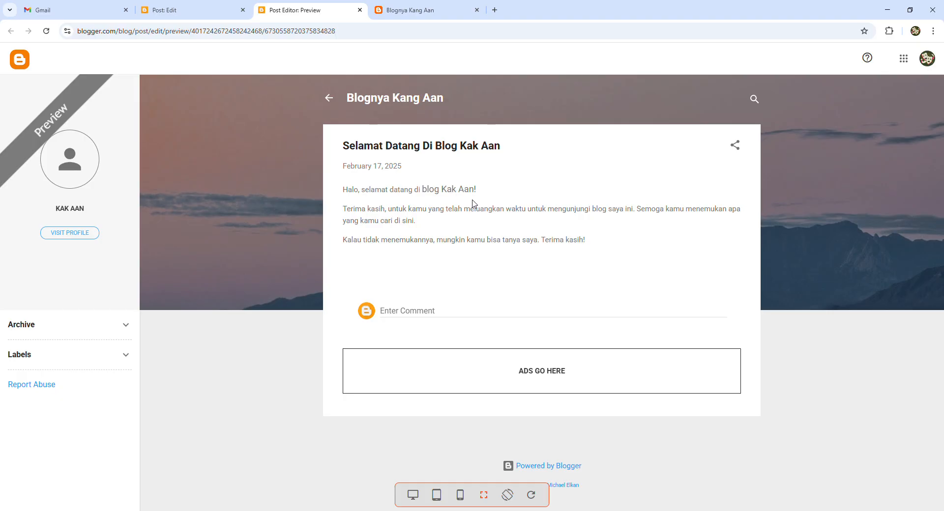
left_click(199, 13)
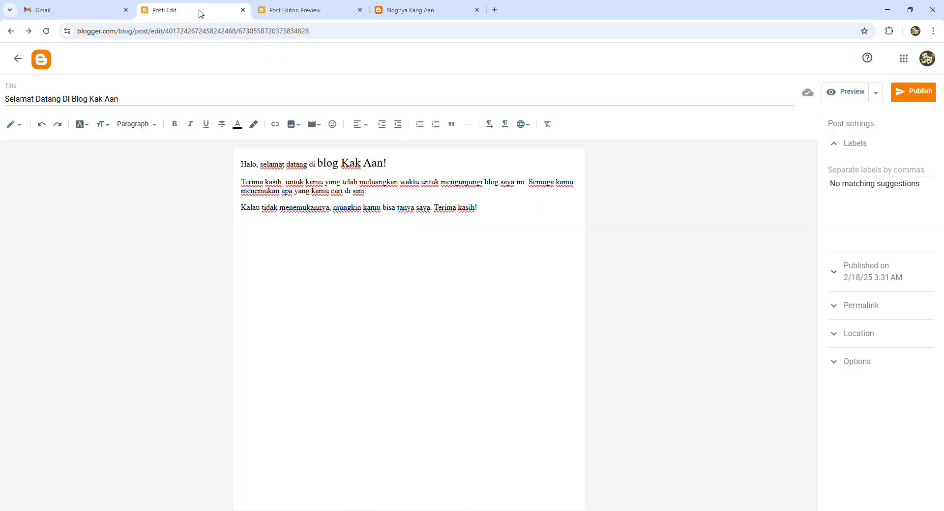
Step: Set the same end of the greeting line to Largest text and preview the post again
left_click_drag(318, 165, 394, 168)
left_click(102, 125)
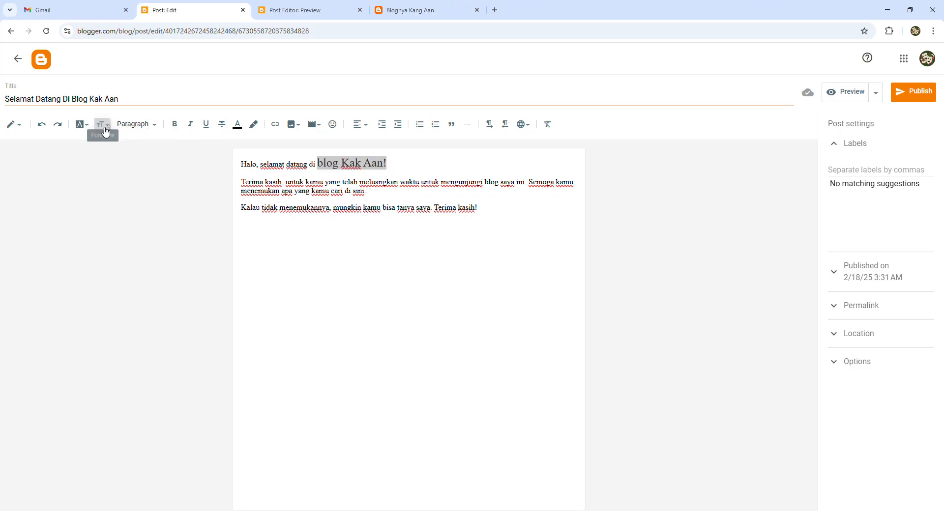
left_click(141, 248)
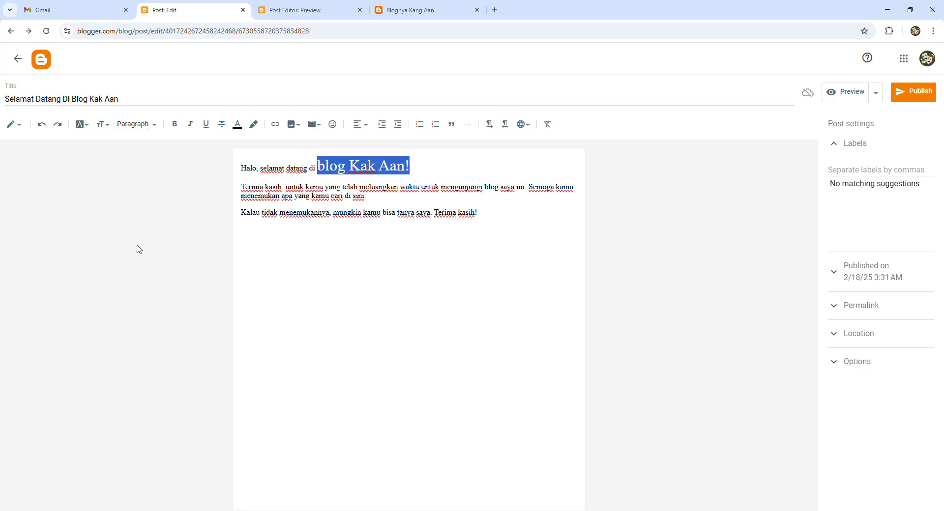
left_click(496, 217)
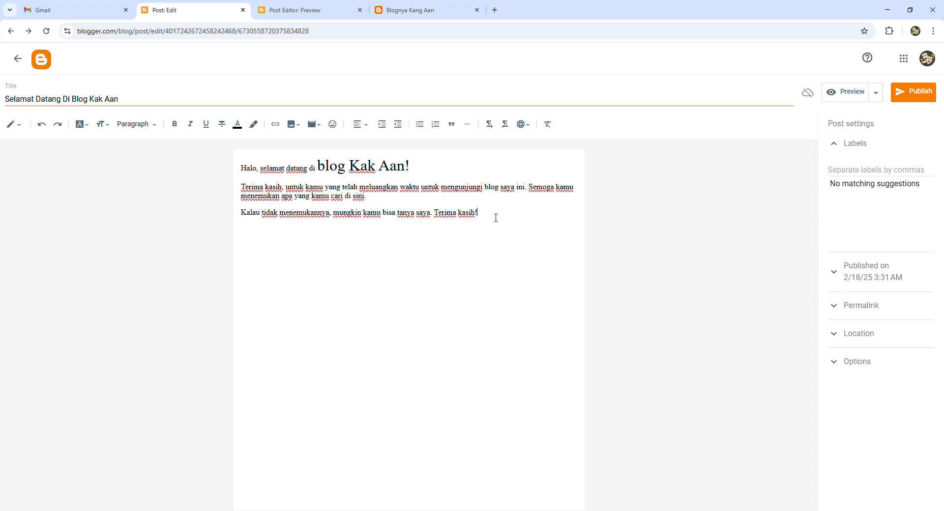
left_click(853, 101)
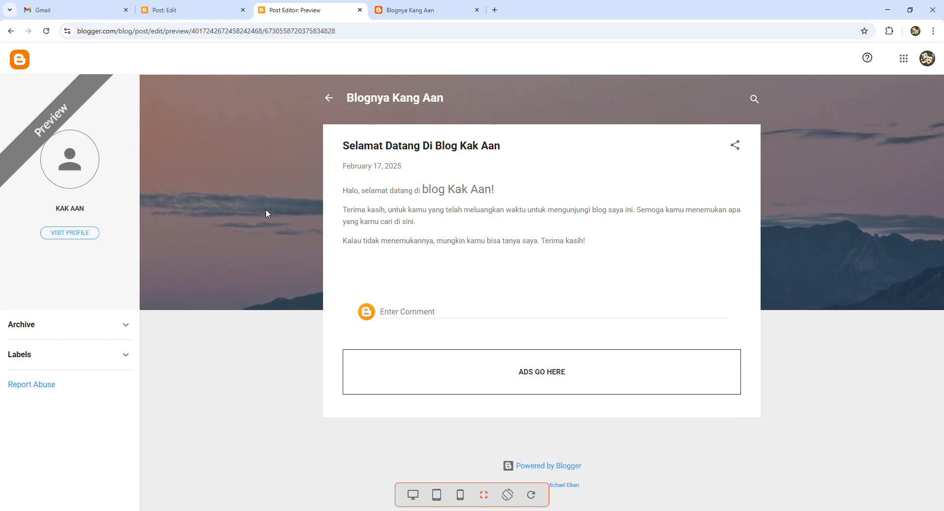
left_click(193, 14)
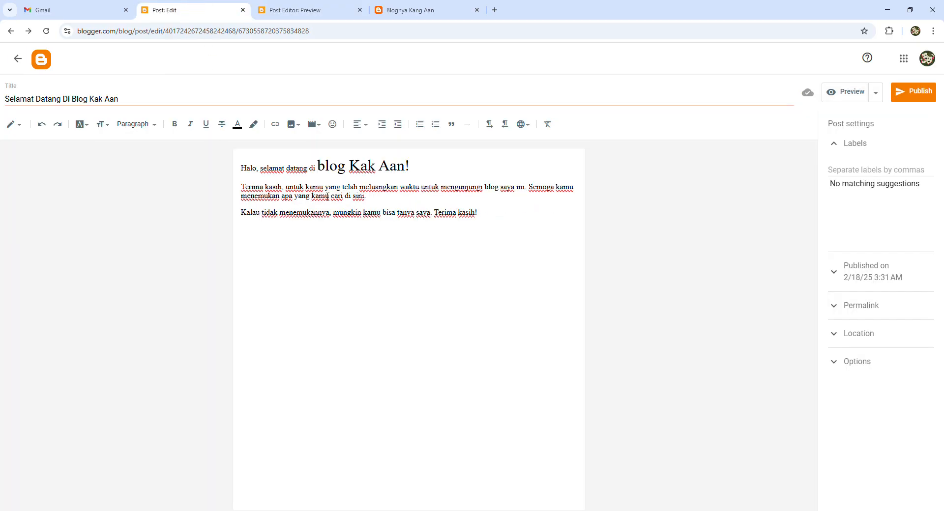
Step: Set the enlarged end of the greeting line to Normal text size
left_click_drag(323, 170, 413, 167)
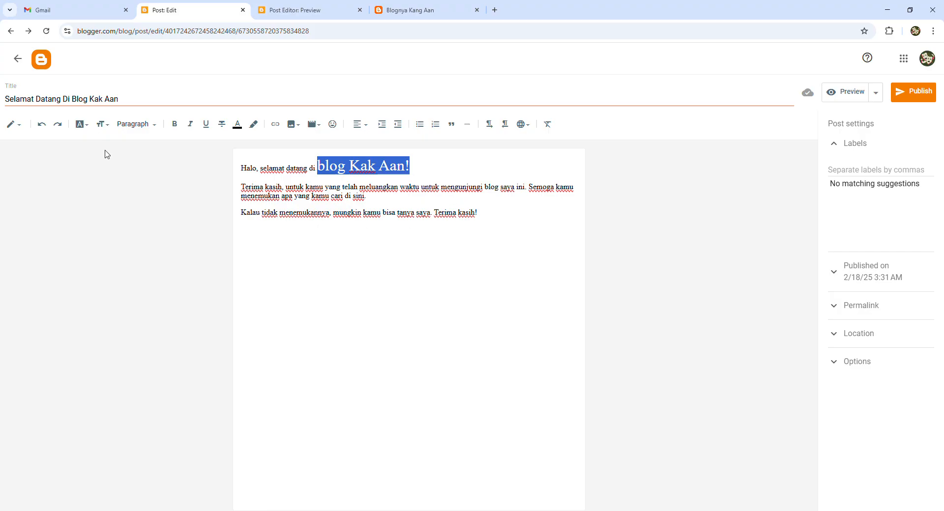
left_click(102, 125)
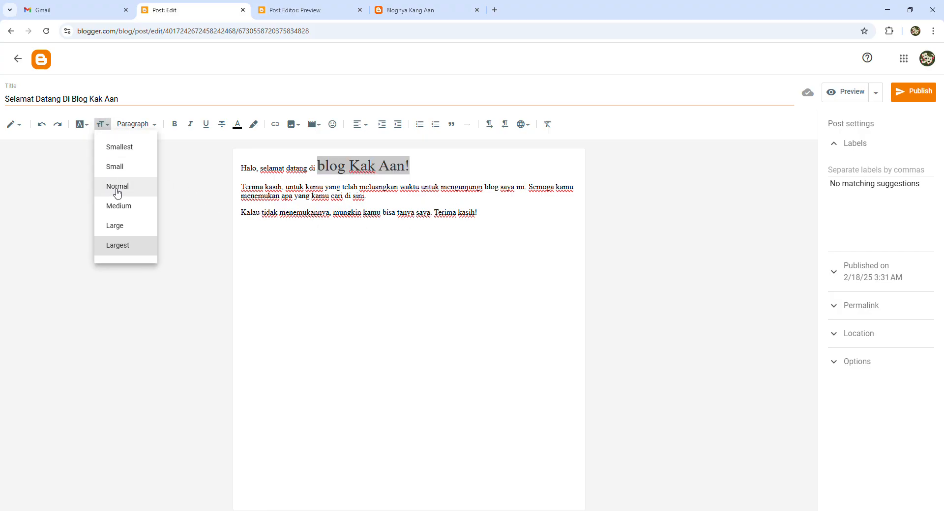
left_click(115, 191)
left_click(366, 165)
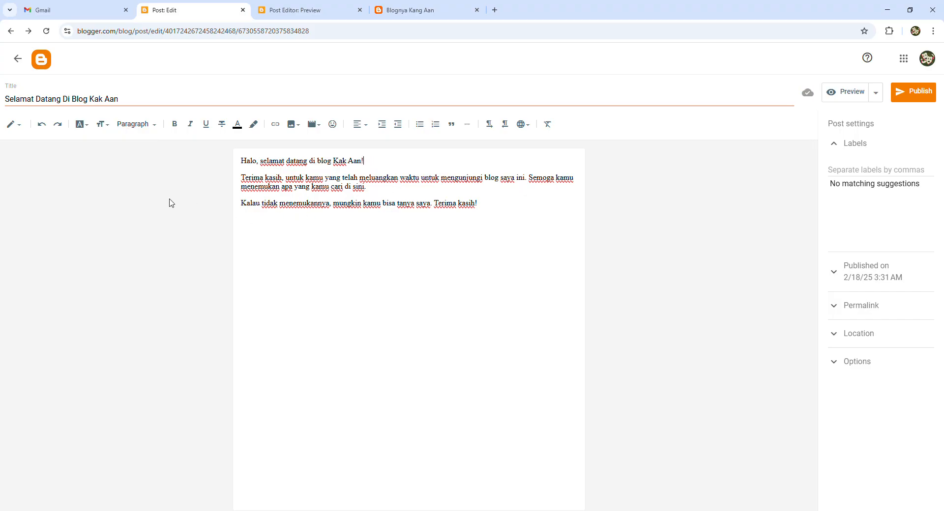
left_click(149, 127)
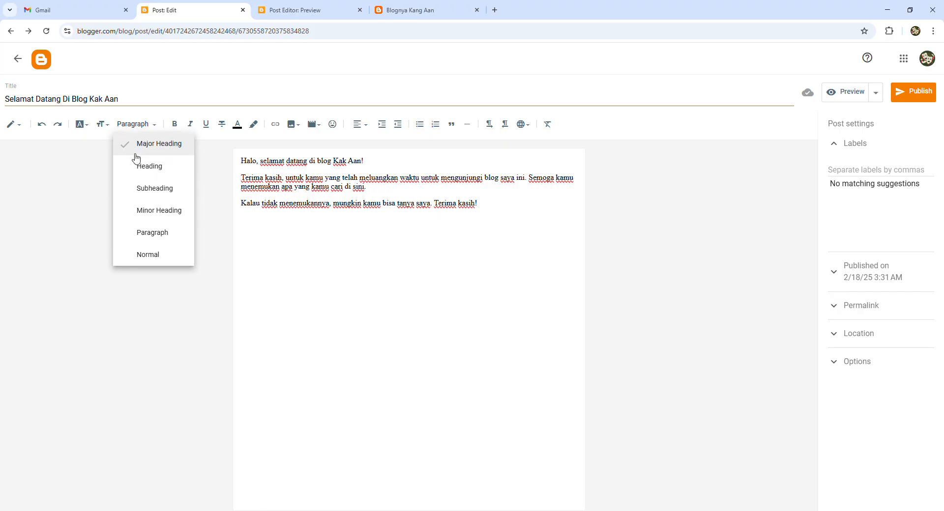
left_click(493, 207)
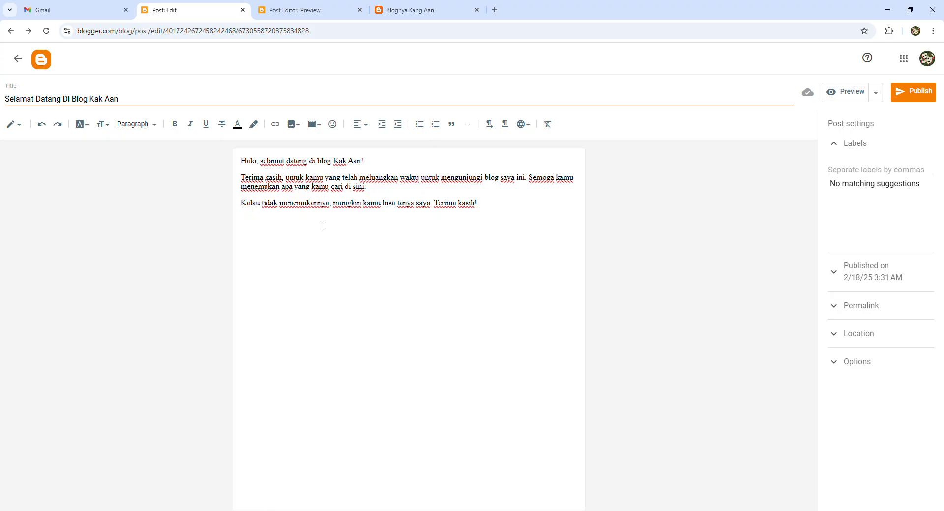
Step: Add an empty line above the greeting and upload the "Psikologi Marketing" banner image from the computer into it
key("Return")
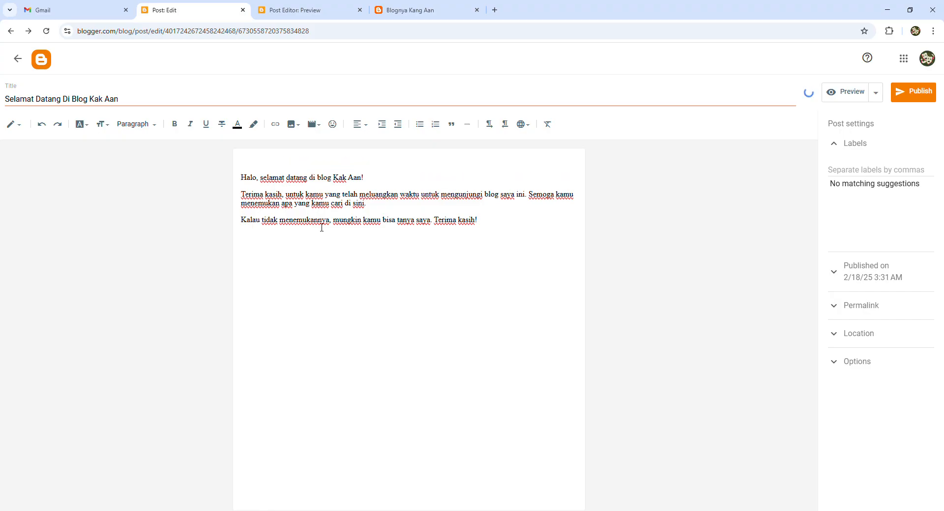
left_click(293, 125)
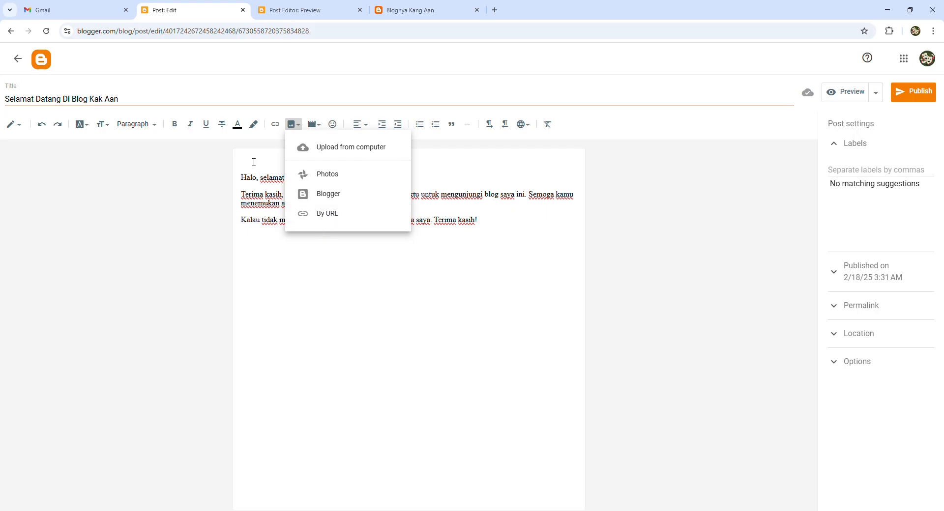
left_click(351, 156)
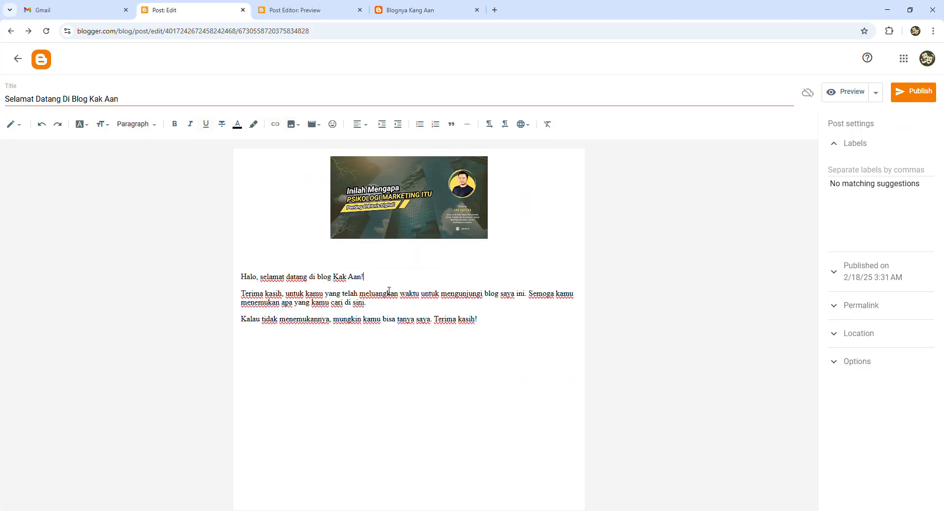
Step: Check the banner image in the editor and in the post preview, and return to editing the post
left_click(393, 220)
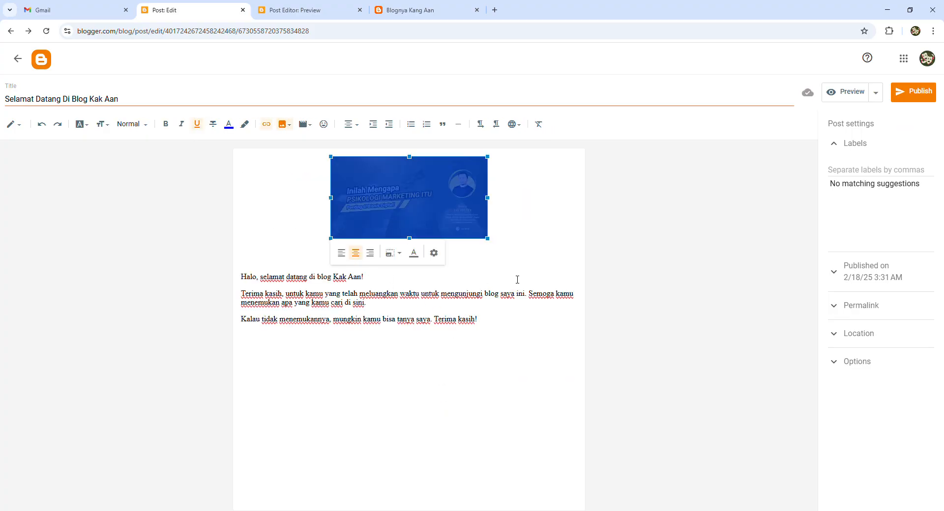
left_click(388, 287)
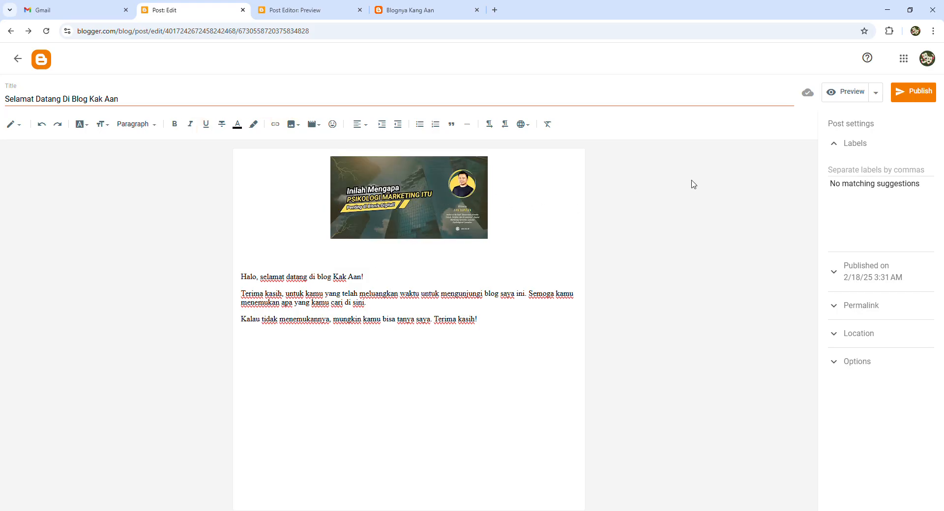
left_click(852, 97)
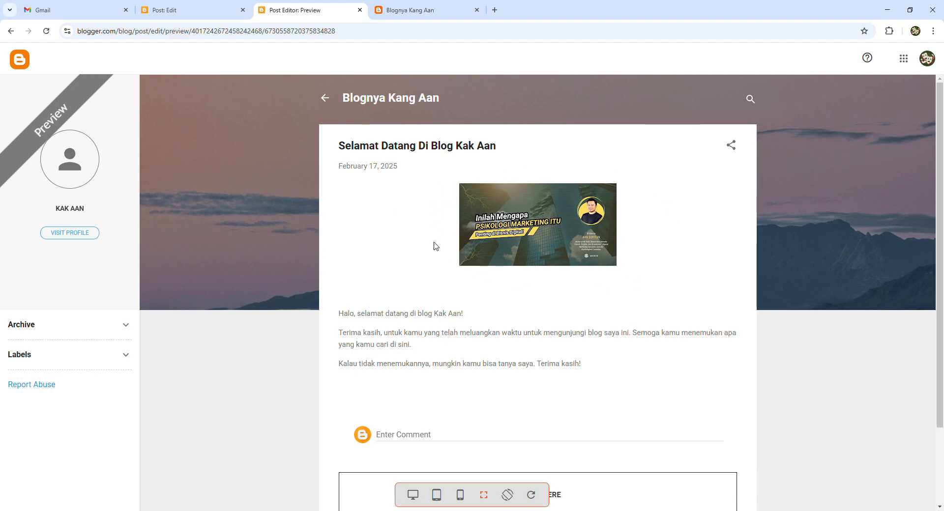
left_click(195, 9)
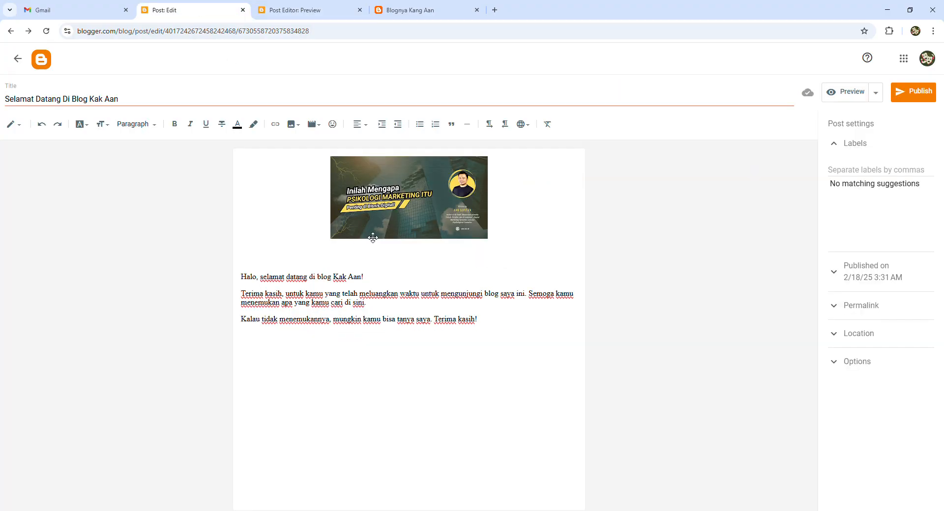
Step: Try the banner image with left alignment and set it back to centre alignment
left_click(432, 227)
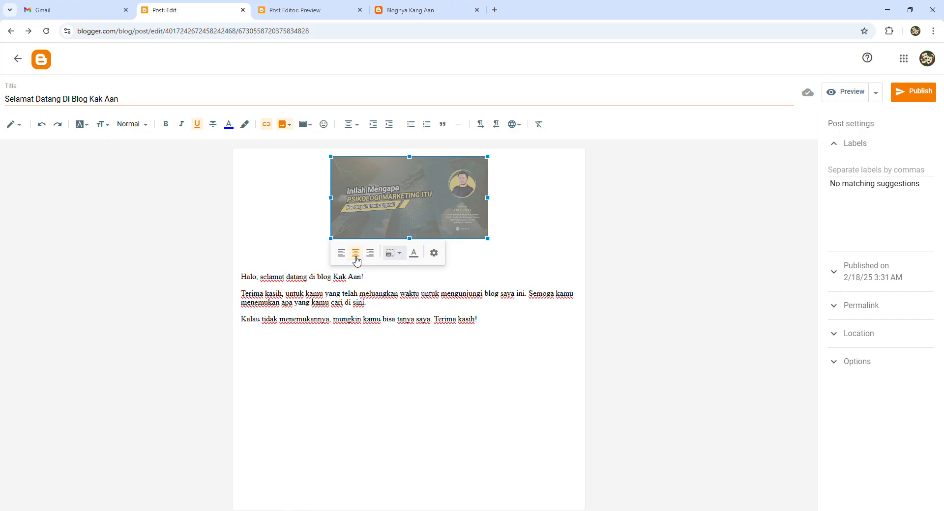
left_click(341, 253)
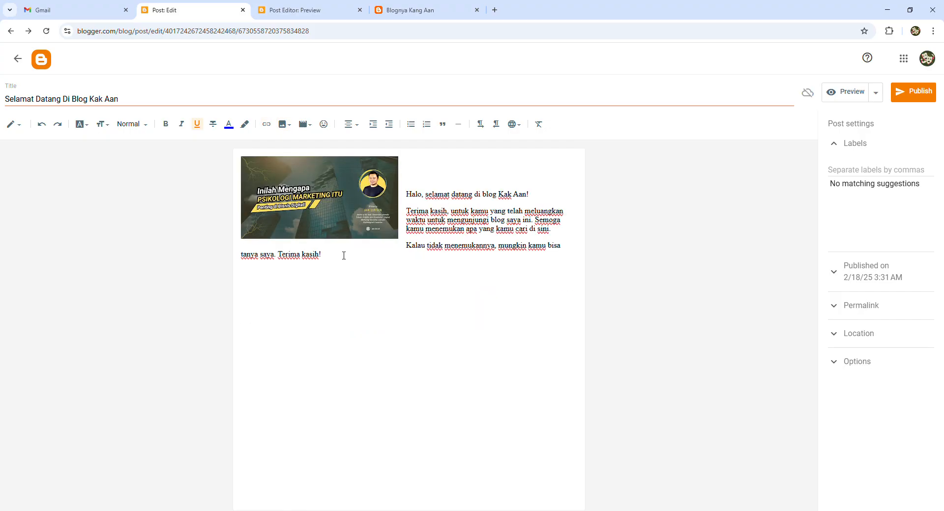
left_click(339, 232)
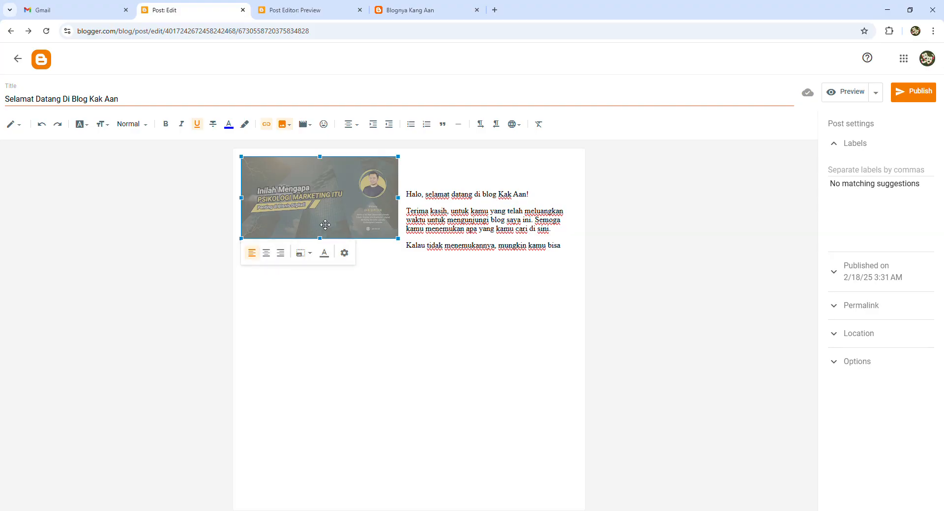
left_click(266, 253)
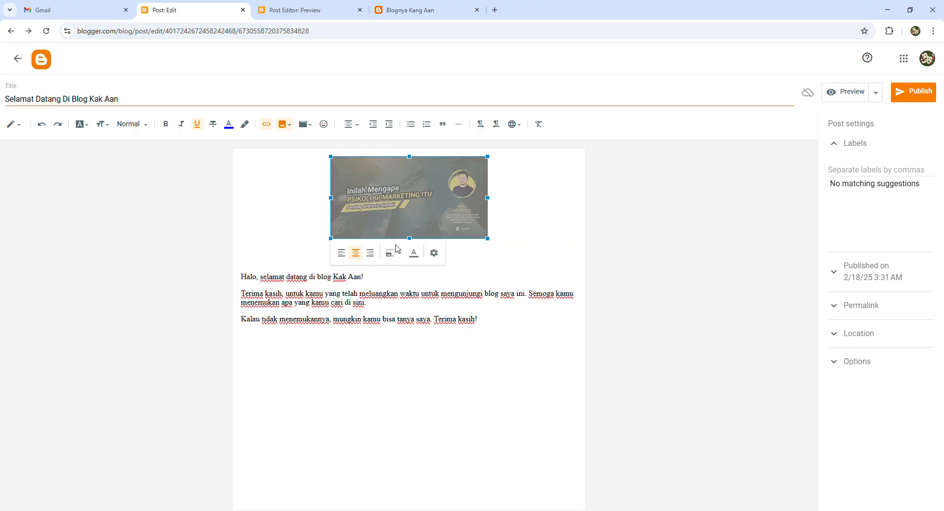
Step: Set the banner image to Original size and align it left
left_click(396, 251)
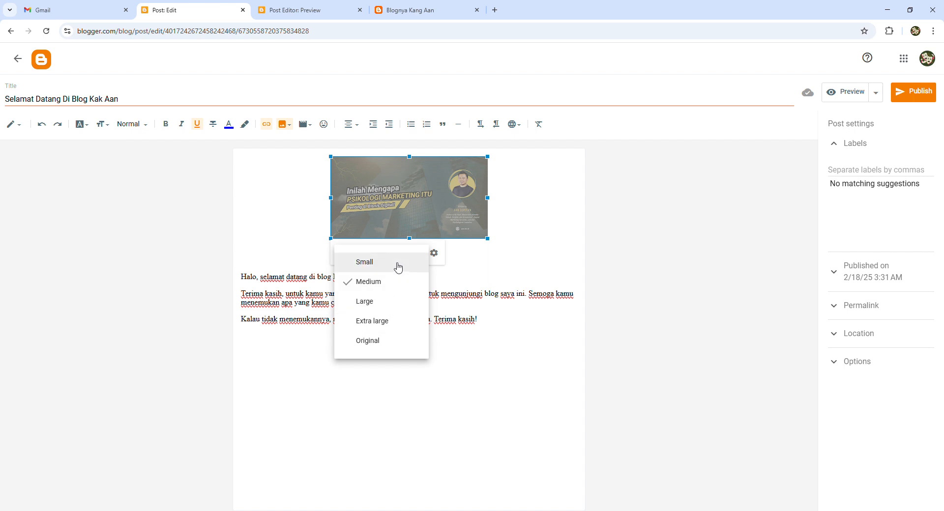
left_click(383, 343)
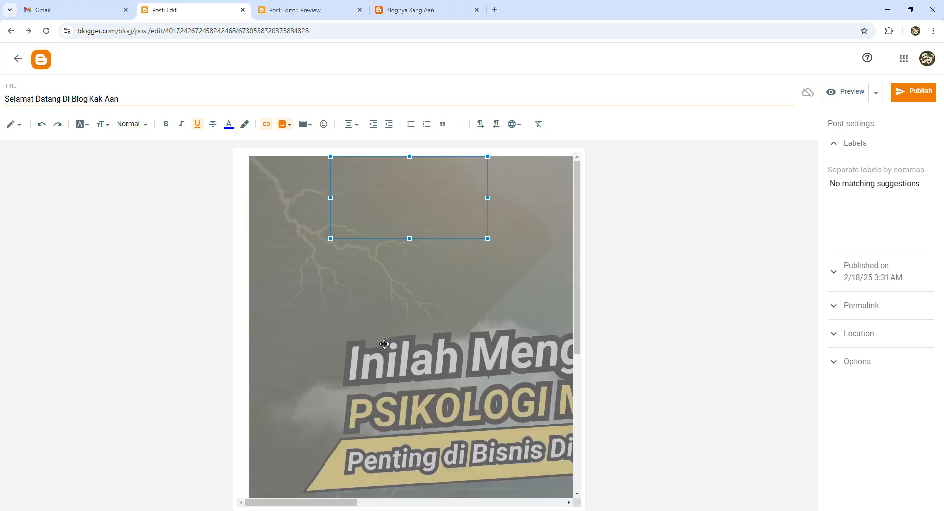
scroll(396, 326, "down", 4)
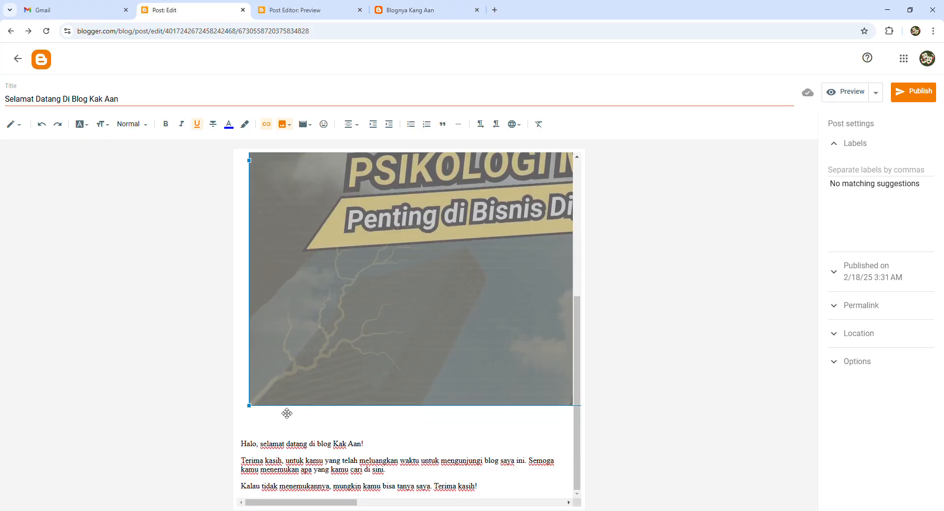
left_click(407, 453)
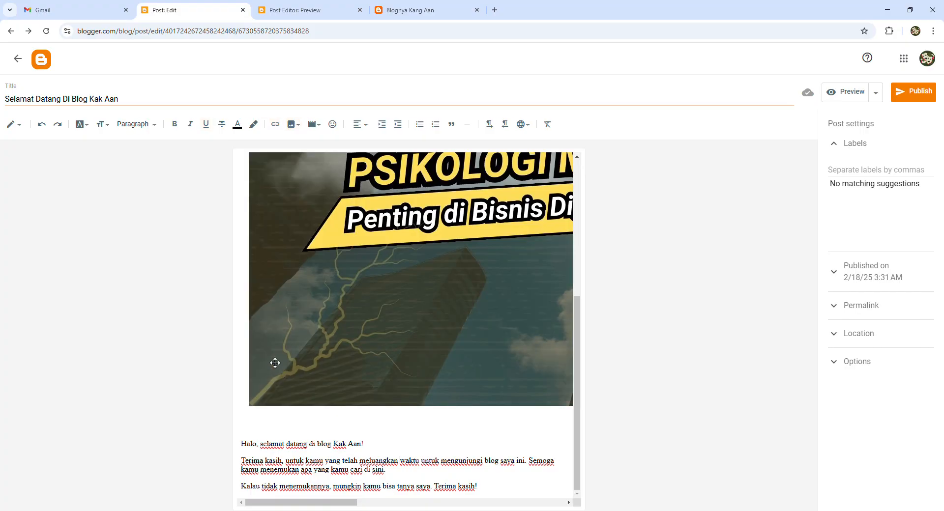
left_click(275, 363)
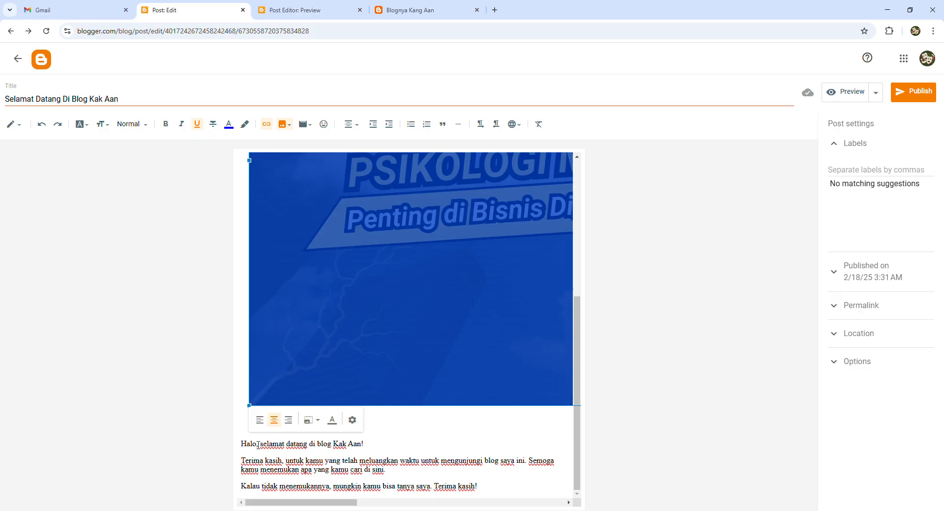
left_click(259, 421)
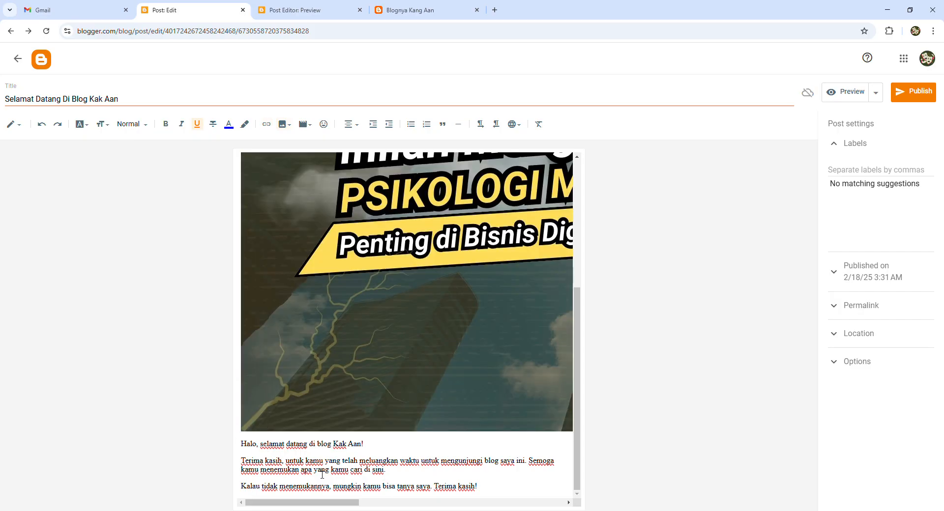